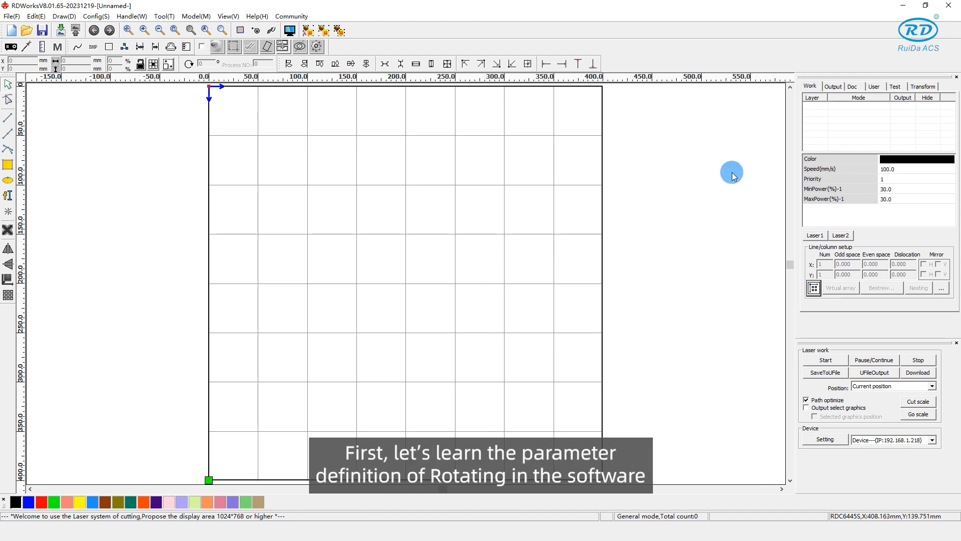
Read the Other group of user parameters from the controller and bring up the Rotating settings.
click(874, 87)
click(884, 98)
click(945, 167)
drag(928, 180, 933, 254)
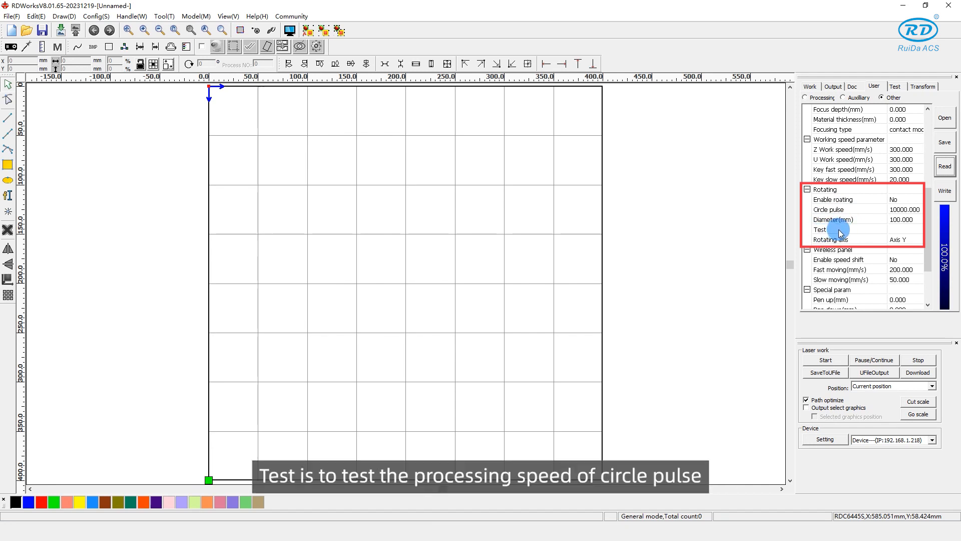
Enable rotating with a workpiece diameter of 80 mm and write the parameters to the controller.
click(904, 200)
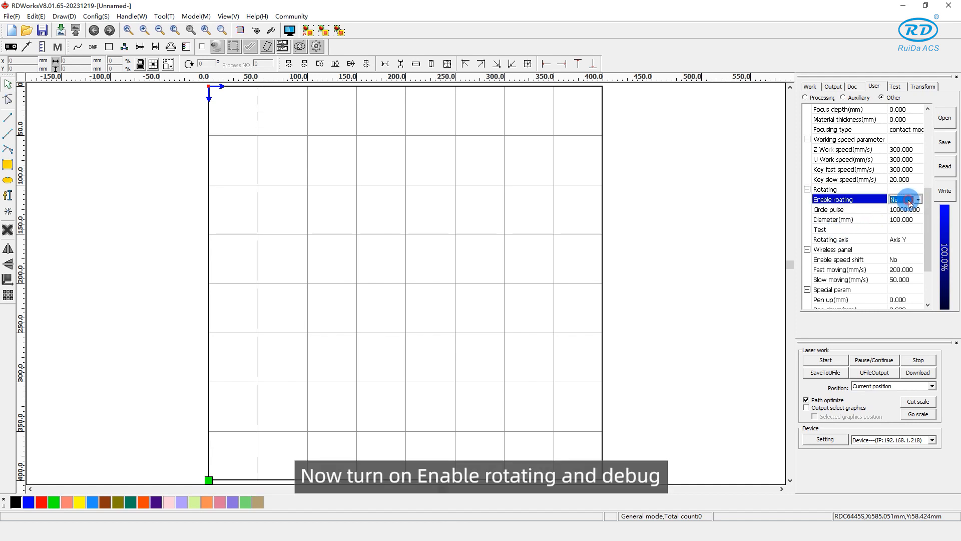
click(917, 200)
click(901, 215)
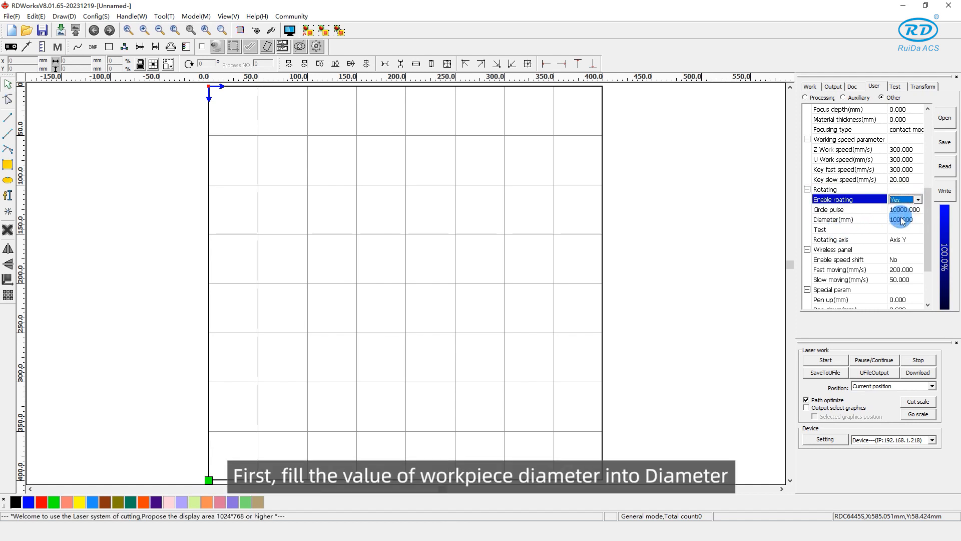
click(904, 219)
double_click(885, 222)
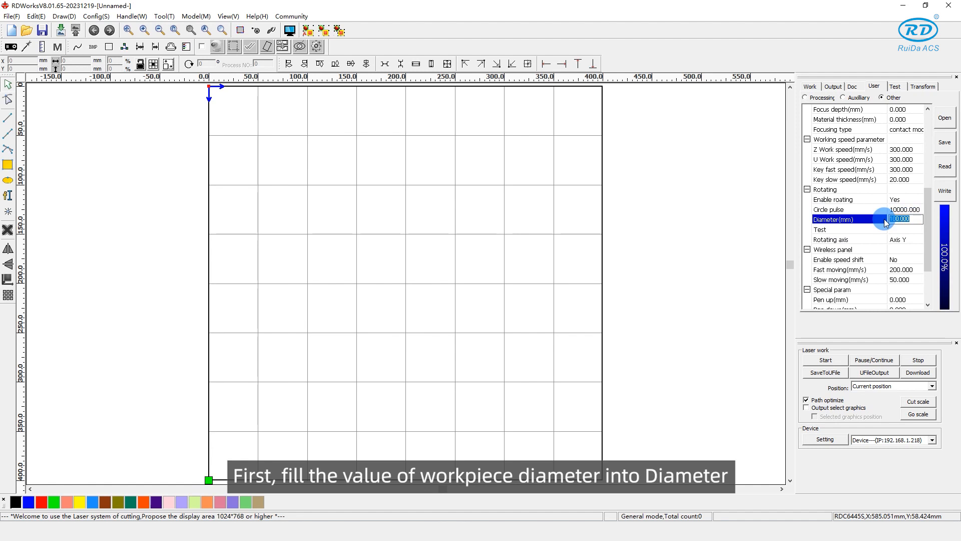
text(80)
click(945, 192)
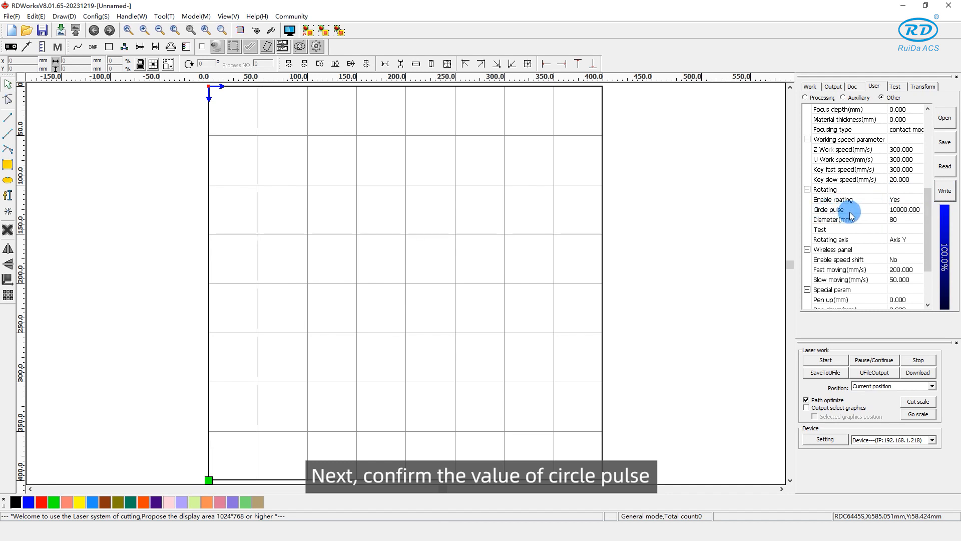
Run the rotation test with the rotating speed set to 30 mm/s.
click(900, 211)
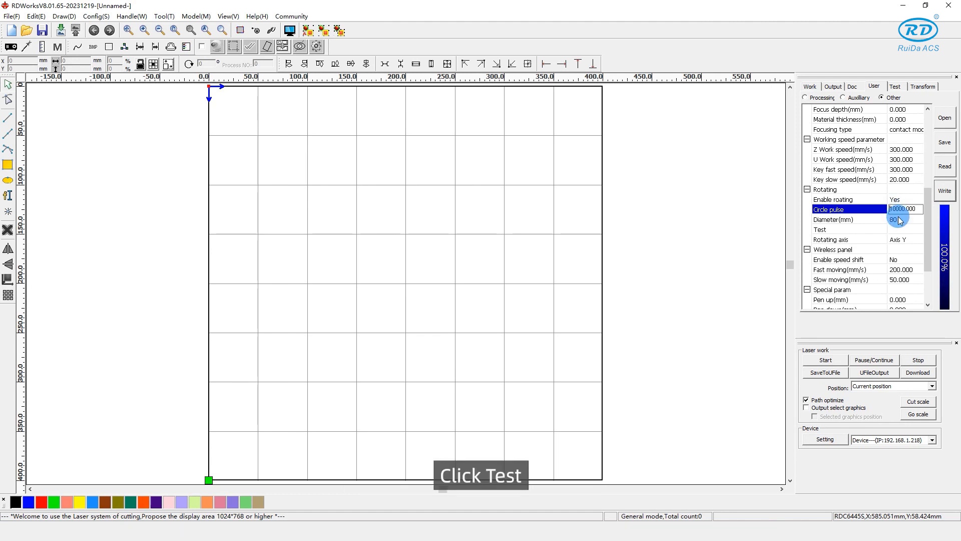
click(901, 230)
click(904, 229)
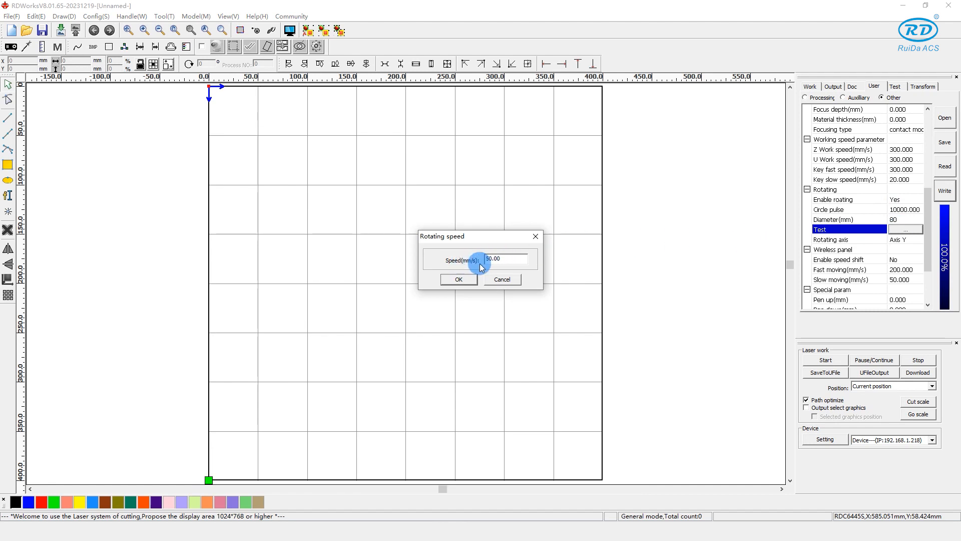
drag(507, 259, 480, 261)
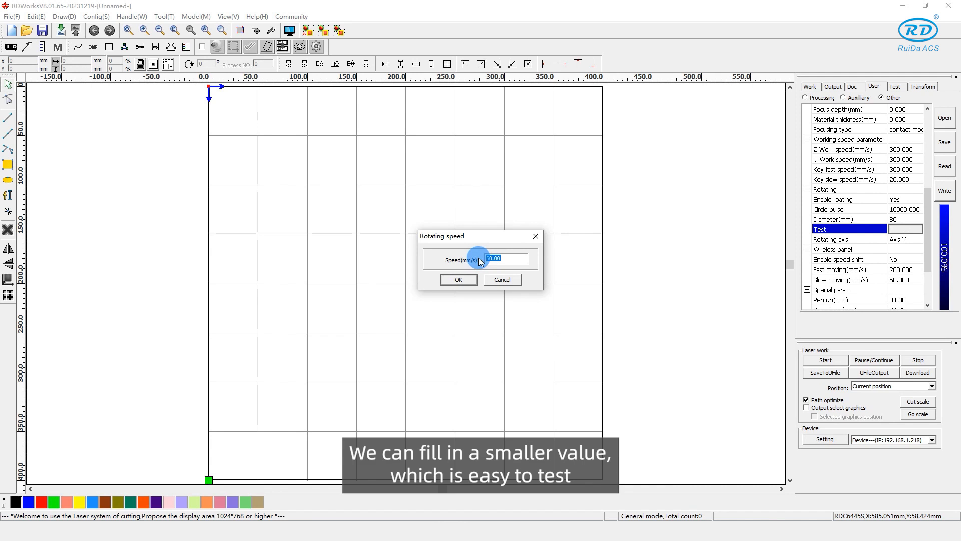
text(30)
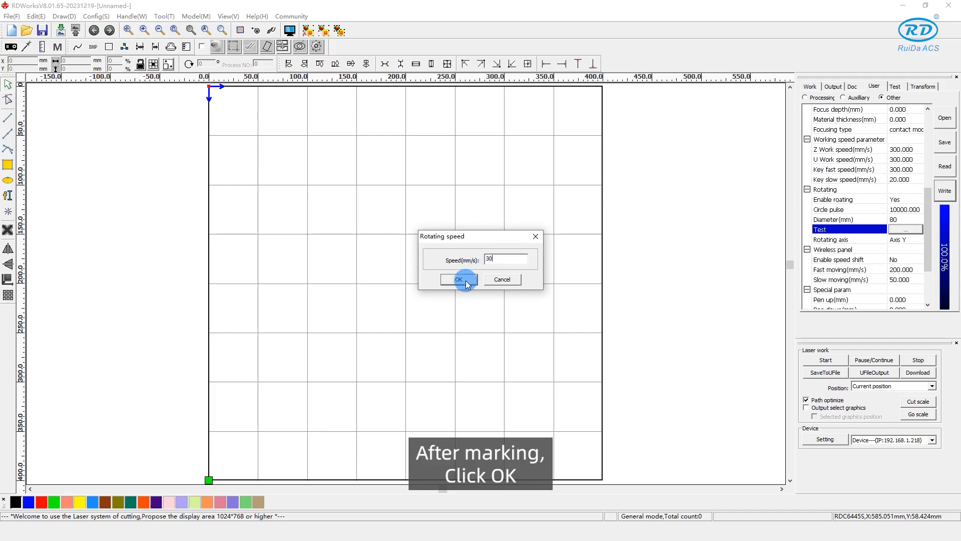
click(466, 282)
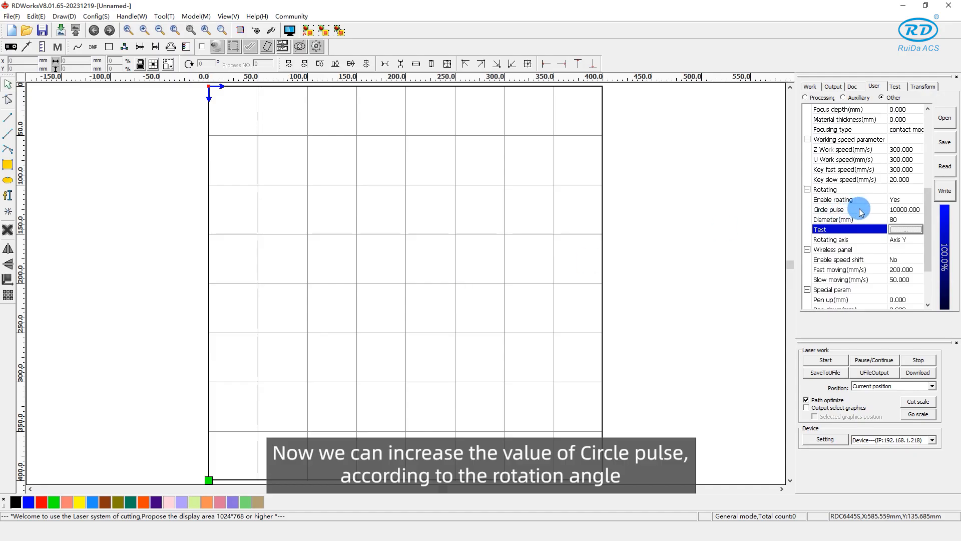
Set the circle pulse to 10500 and write the parameter to the controller.
click(865, 211)
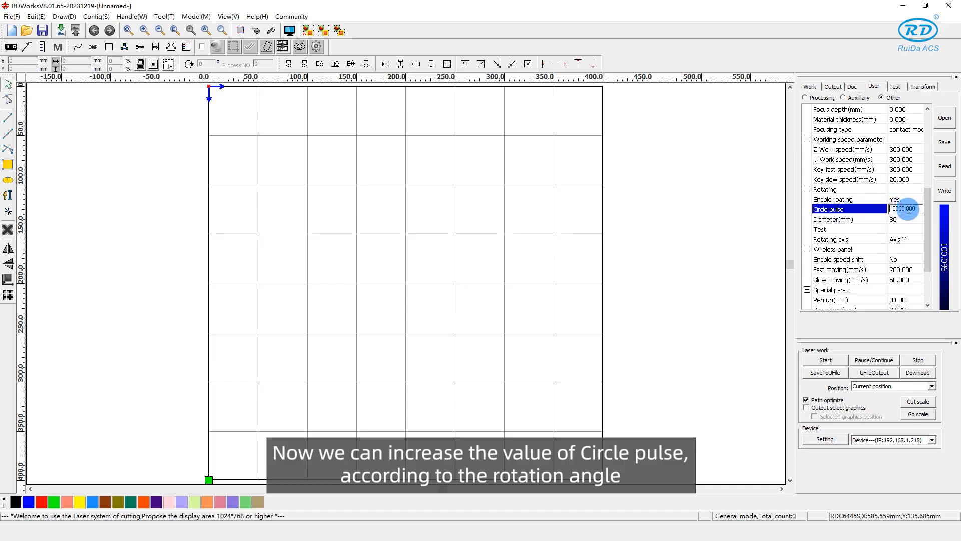
click(887, 210)
text(10500)
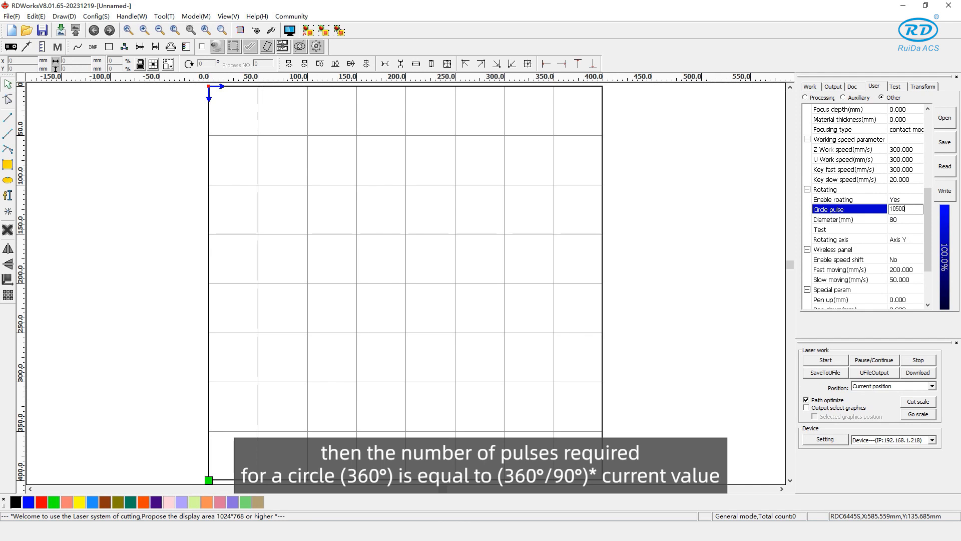
click(945, 192)
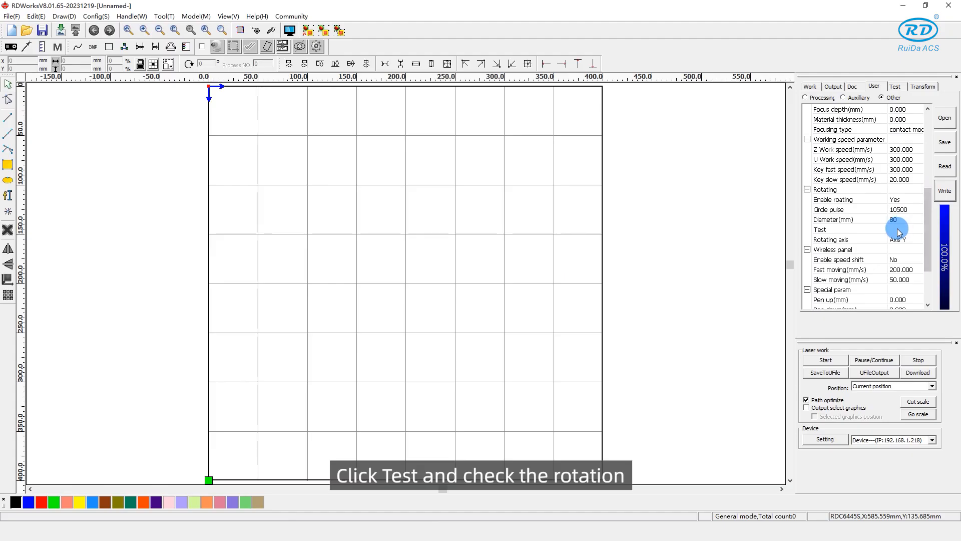
Repeat the rotation test at 30 mm/s with the new circle pulse and open the circle pulse value for editing.
click(898, 230)
click(899, 231)
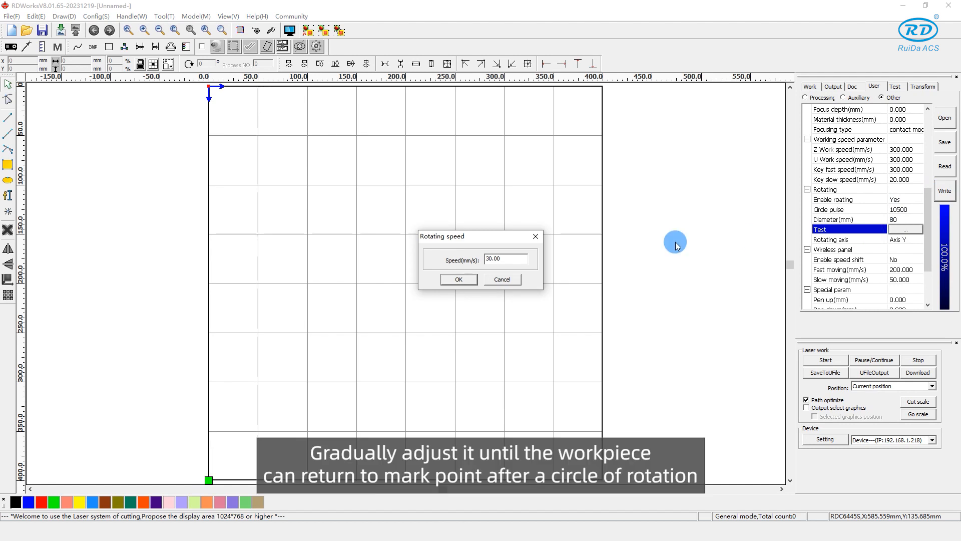
click(459, 279)
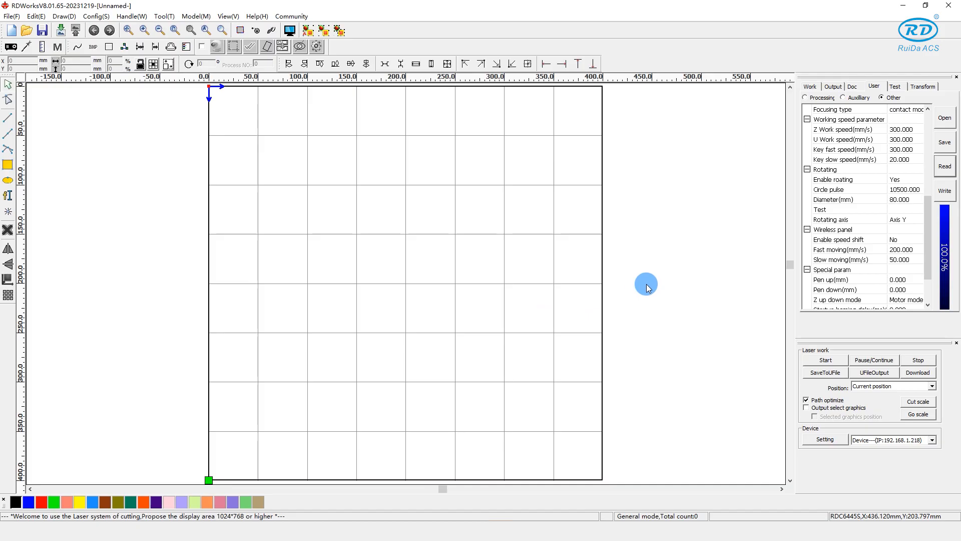
click(846, 190)
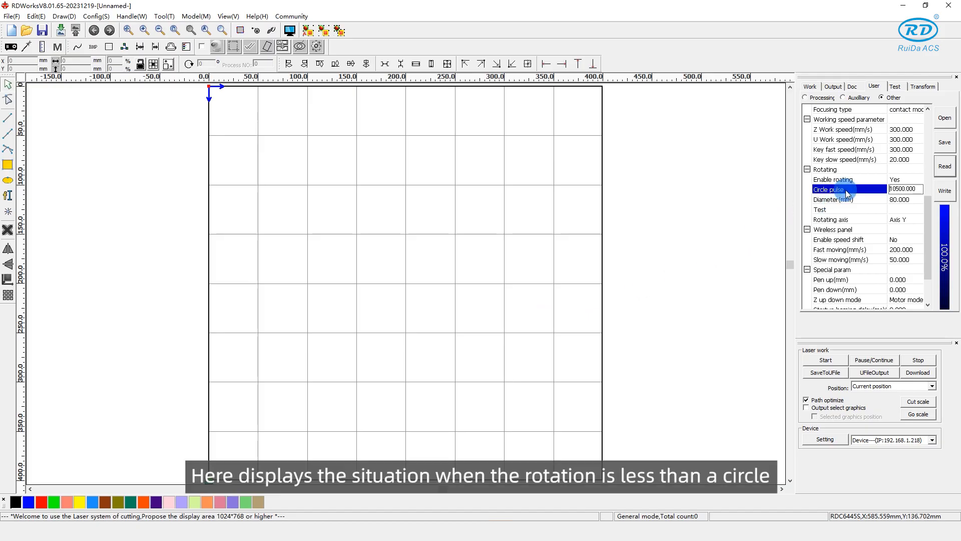
click(890, 190)
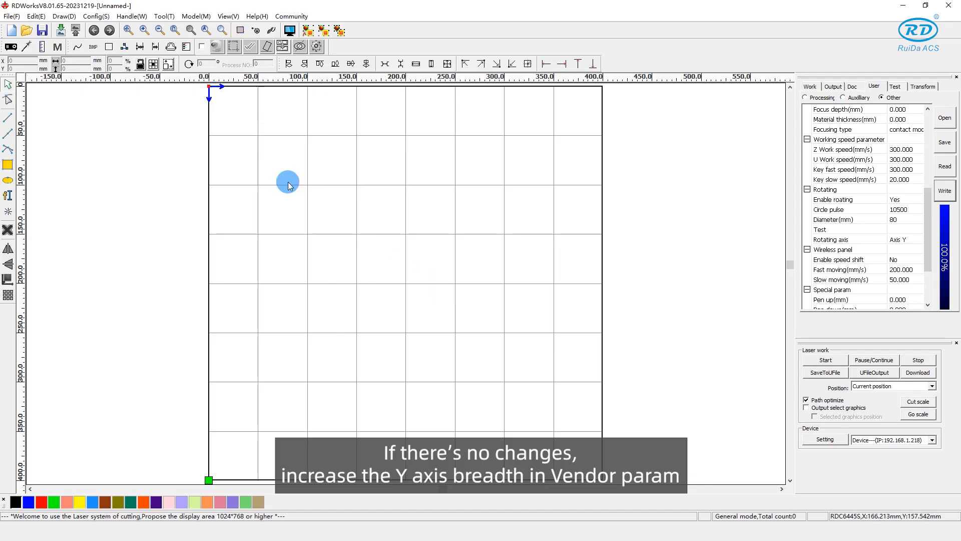
Open the vendor tools with the vendor parameter password and view the Y-axis motor parameters read from the controller.
click(11, 16)
click(65, 149)
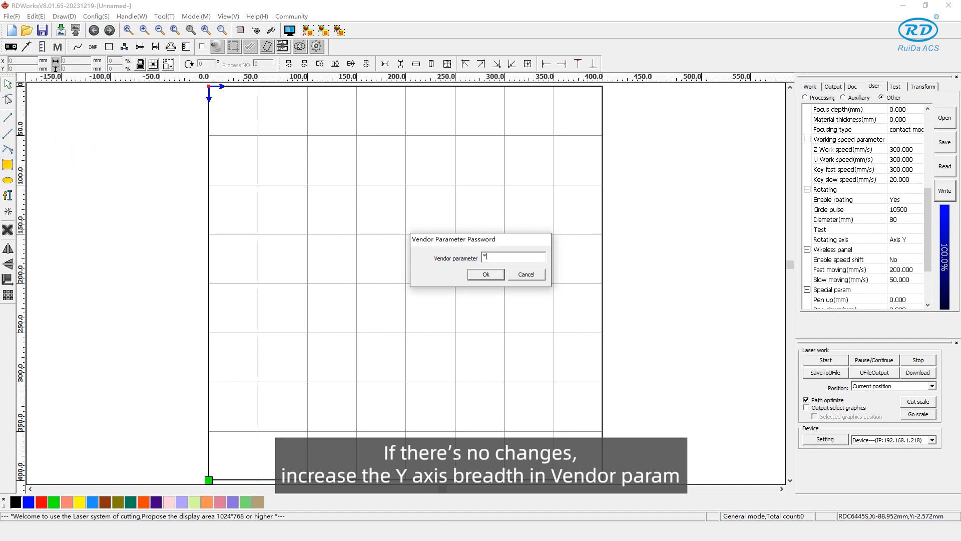
text(**)
click(485, 274)
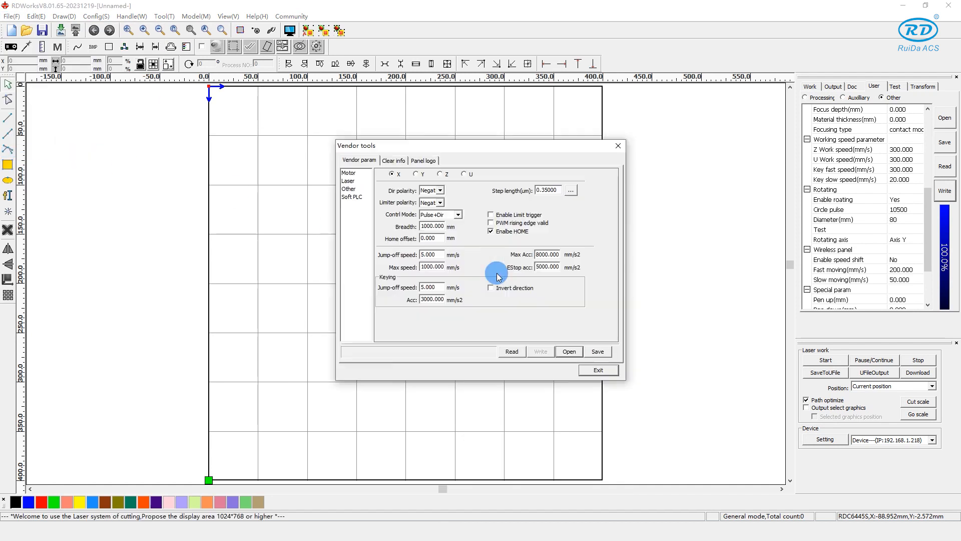
click(511, 351)
click(415, 174)
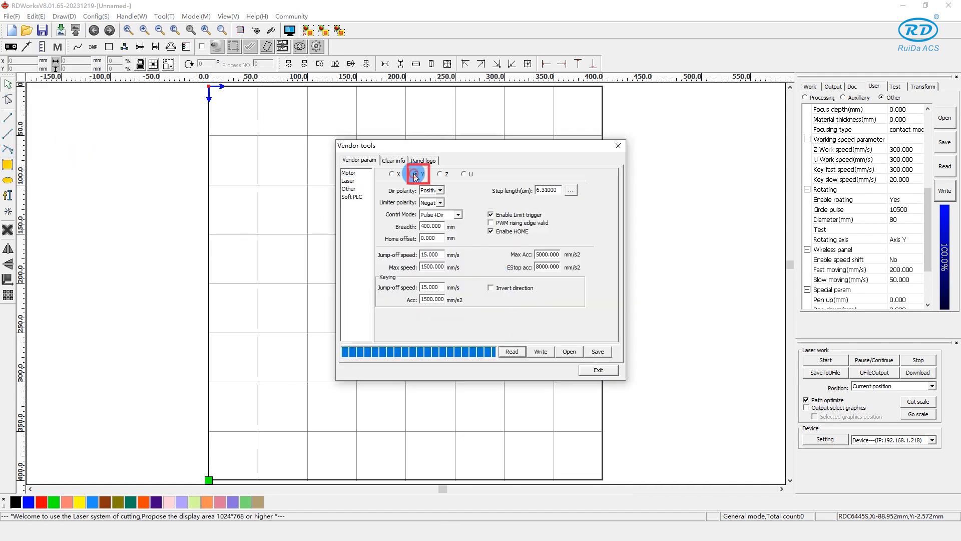
click(599, 370)
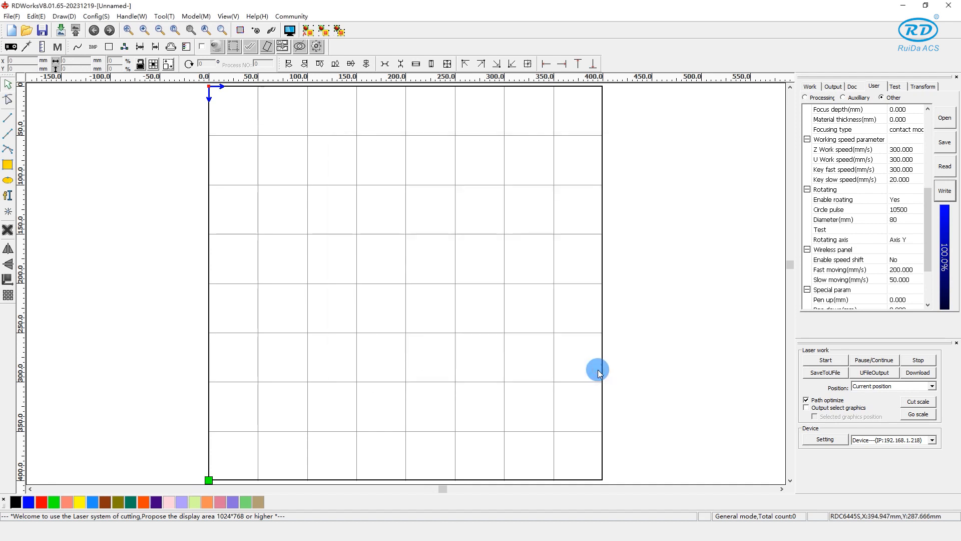
Import the panda image 黑白熊猫.jpg into the work area.
click(6, 16)
click(25, 75)
click(341, 205)
click(707, 370)
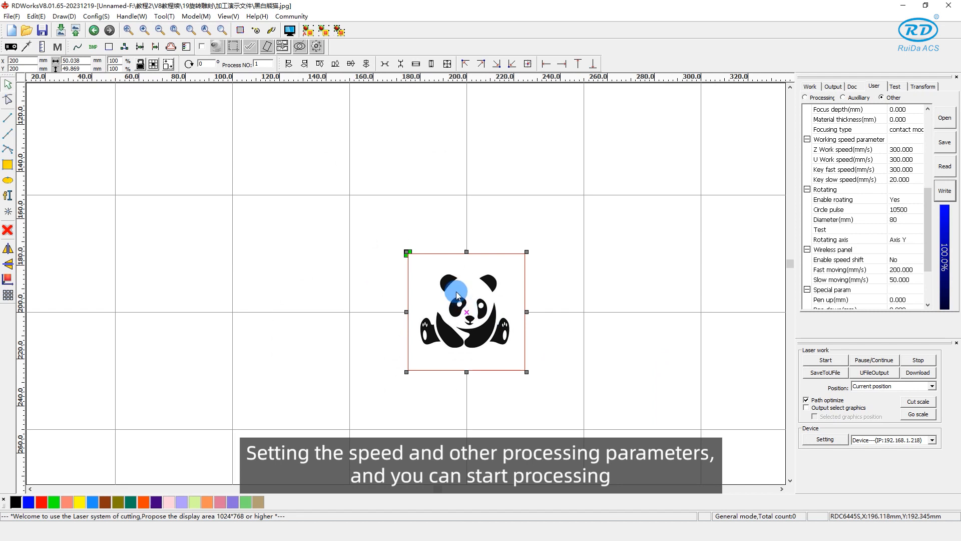
Set the BMP layer's speed to 150 mm/s and start laser processing of the selected panda image.
click(809, 86)
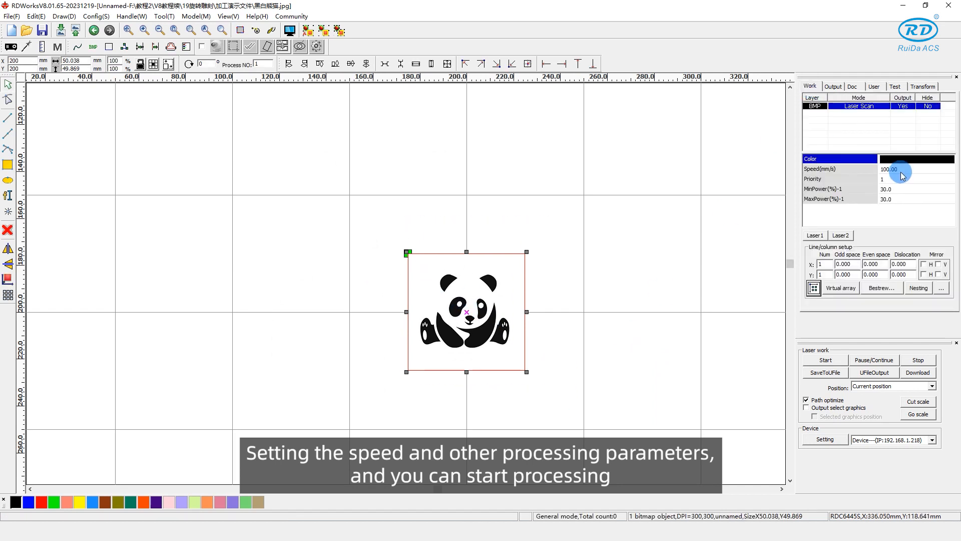
click(899, 168)
text(150)
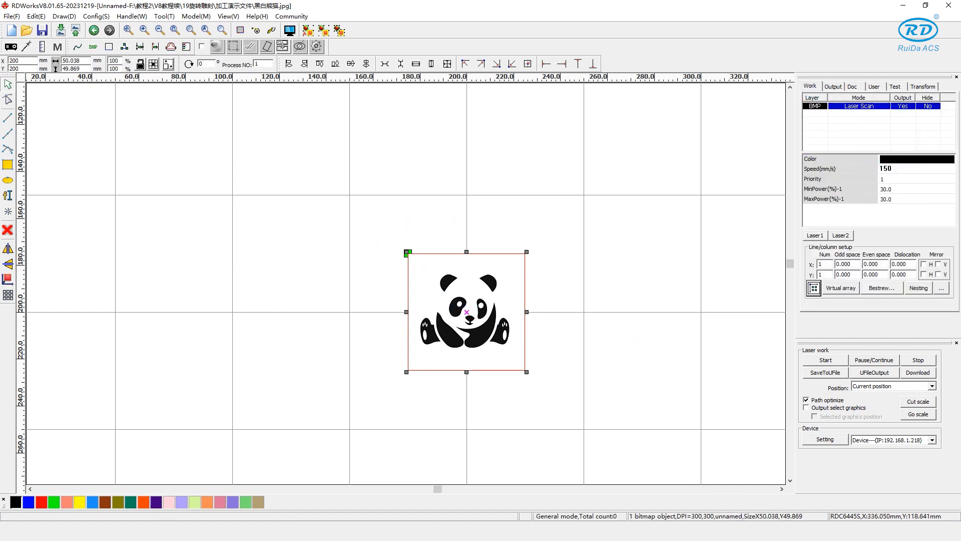
click(738, 246)
drag(382, 227, 543, 388)
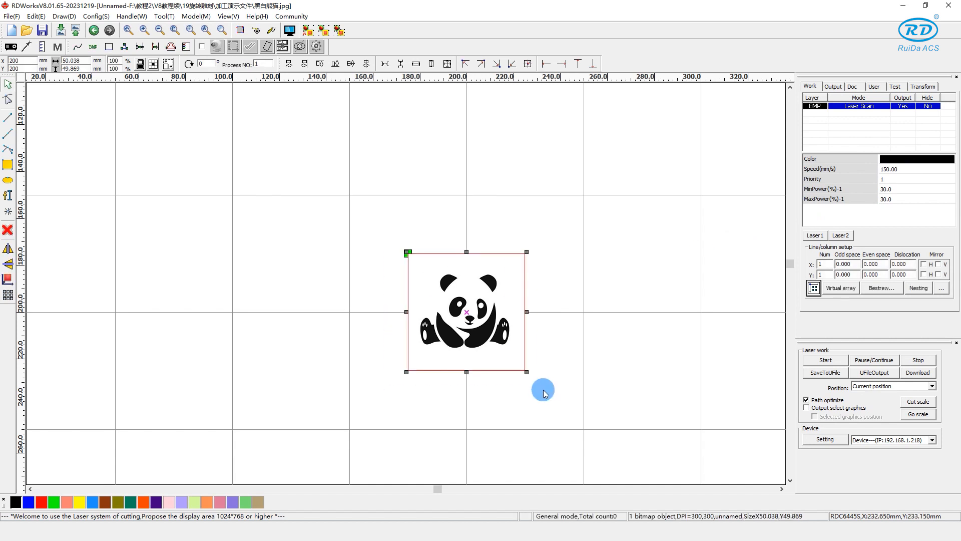
click(825, 360)
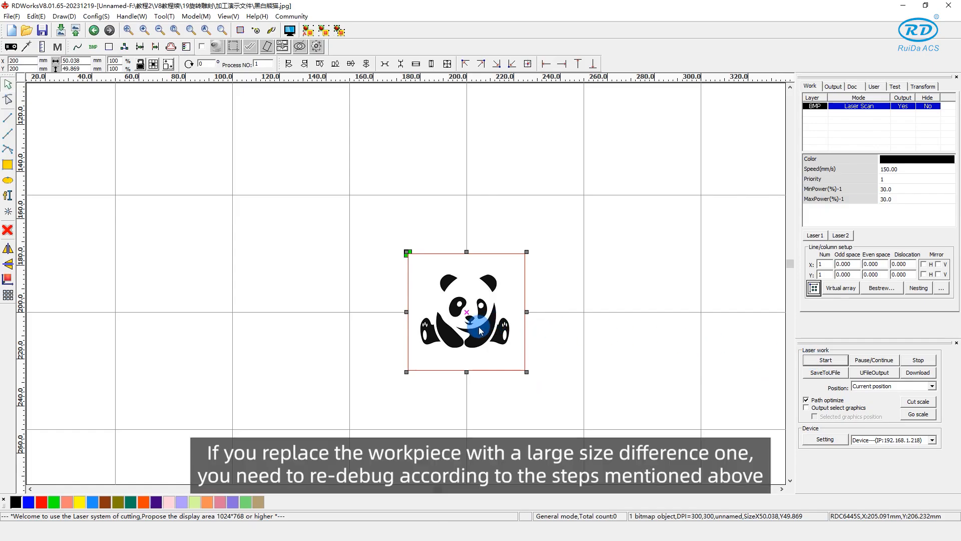
scroll(479, 331, up, 1)
scroll(480, 331, down, 1)
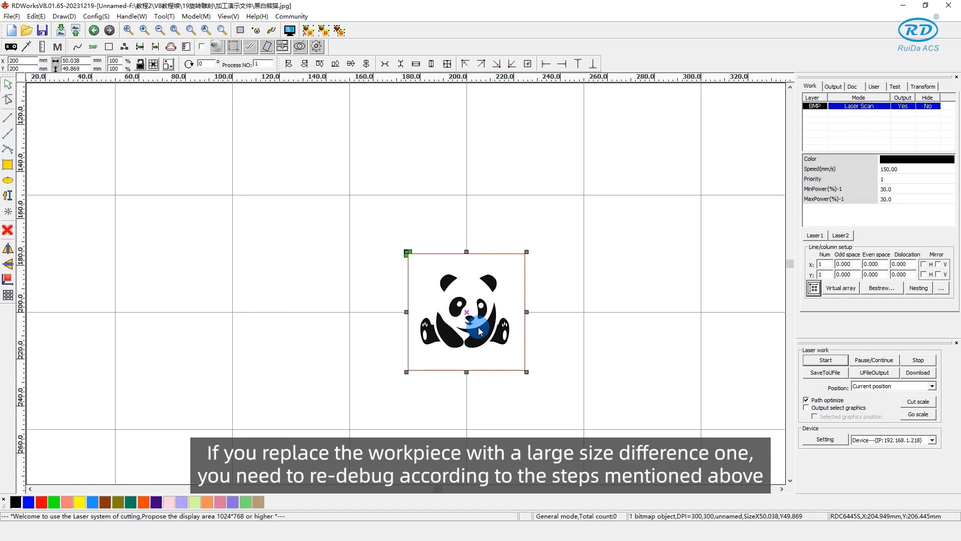